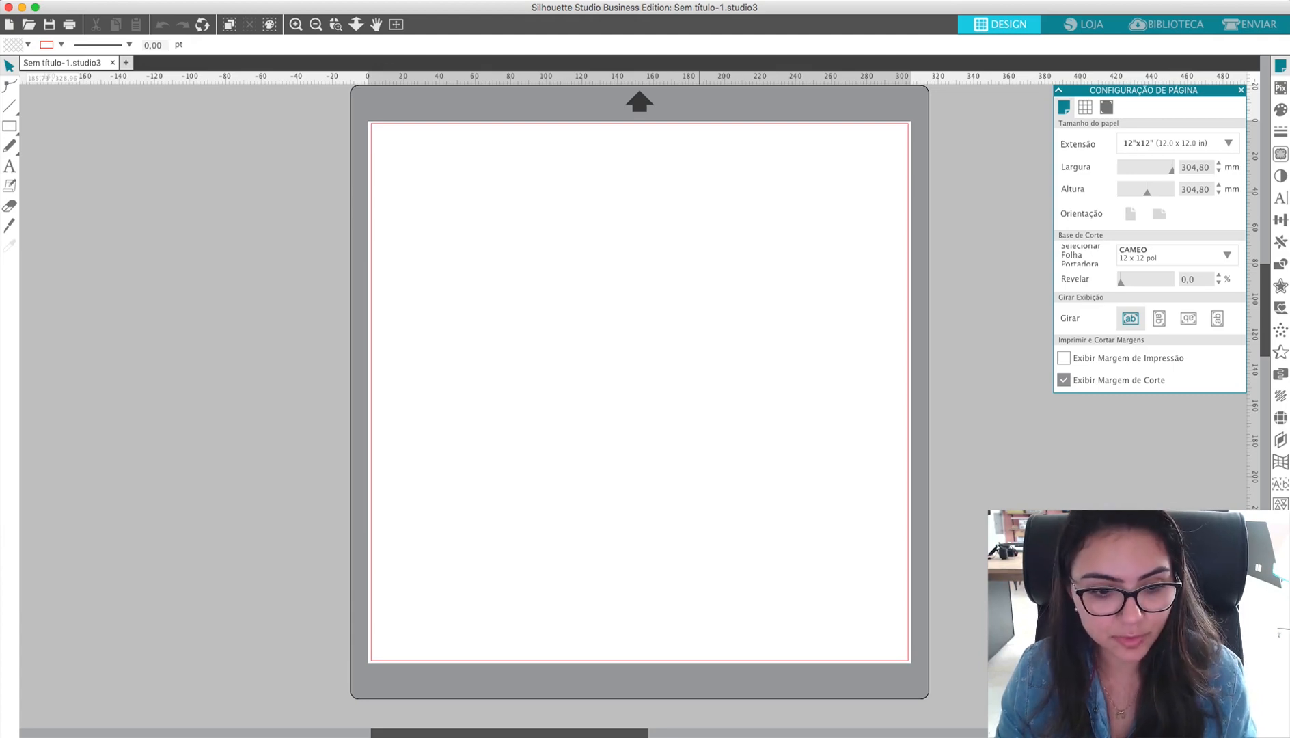
- Switch to Finder, open the NQ_Tabua_Carne_Kit_Kat folder and preview the NQ_Tabua_Carne.jpg photo
key("super+Tab")
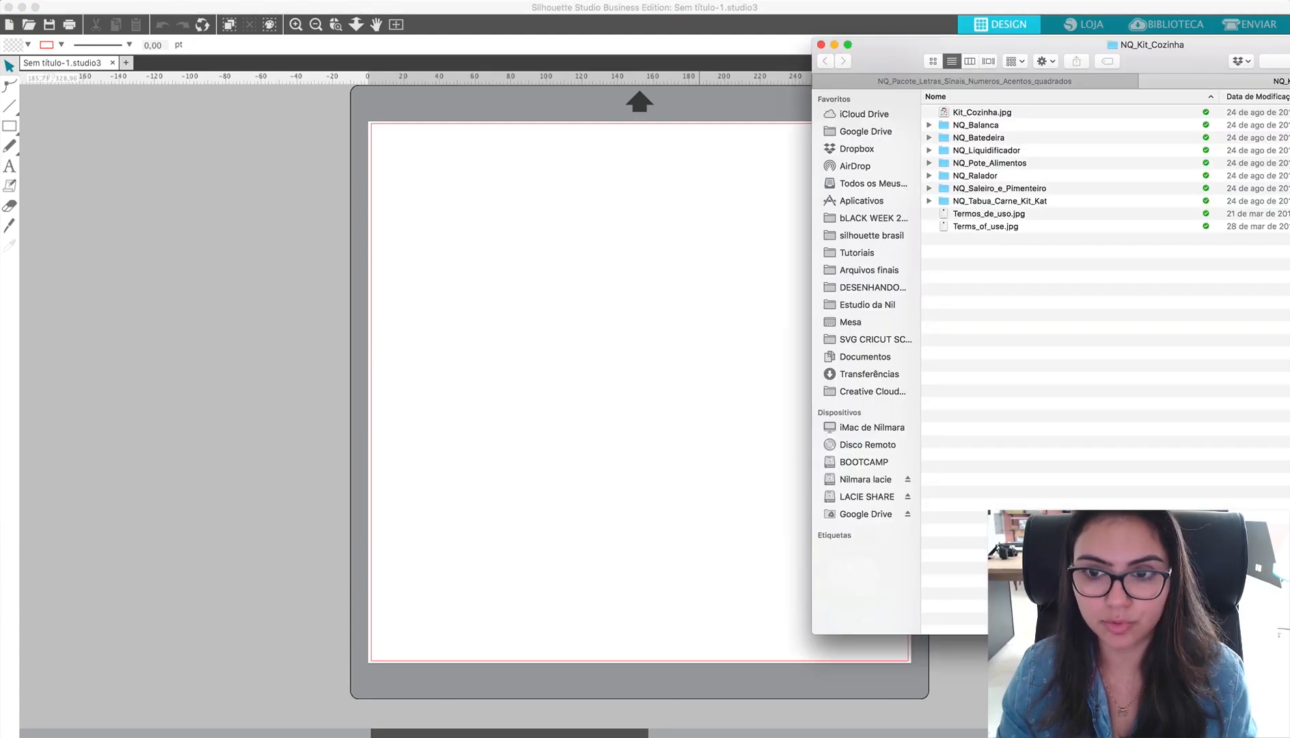
double_click(979, 202)
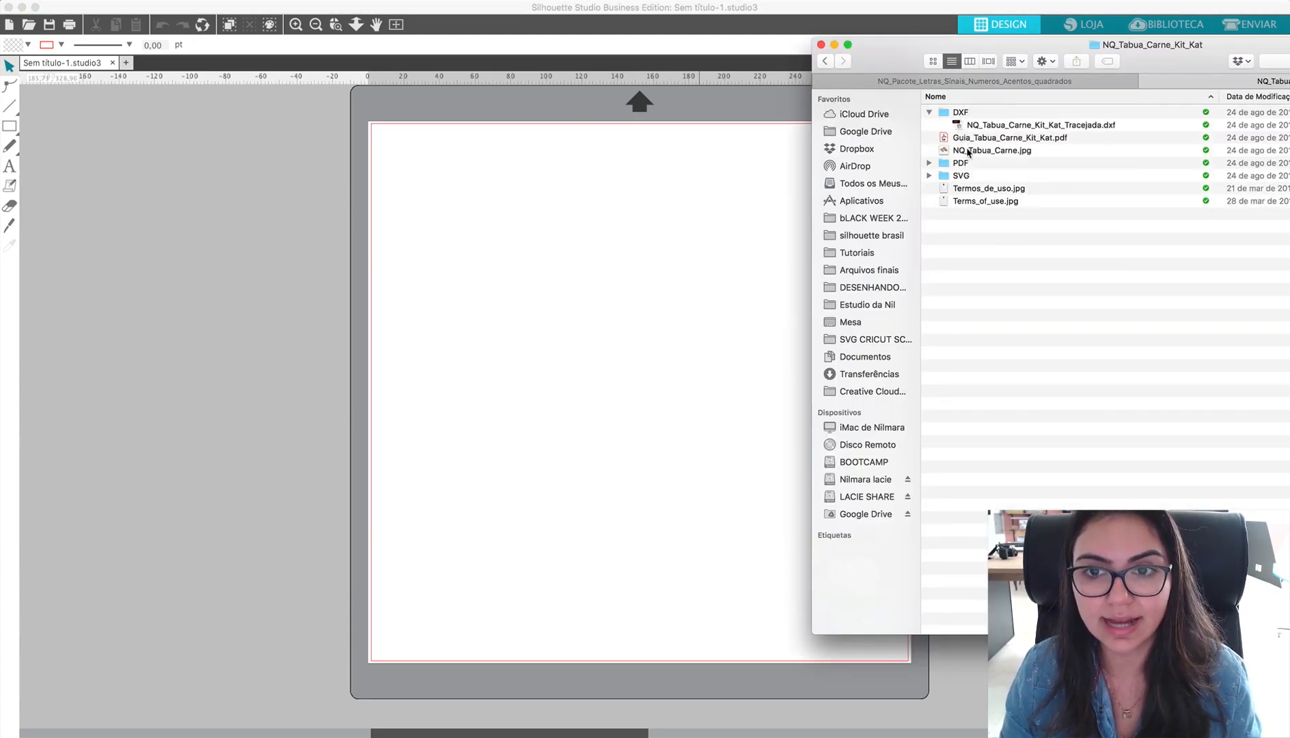
left_click(967, 152)
key("space")
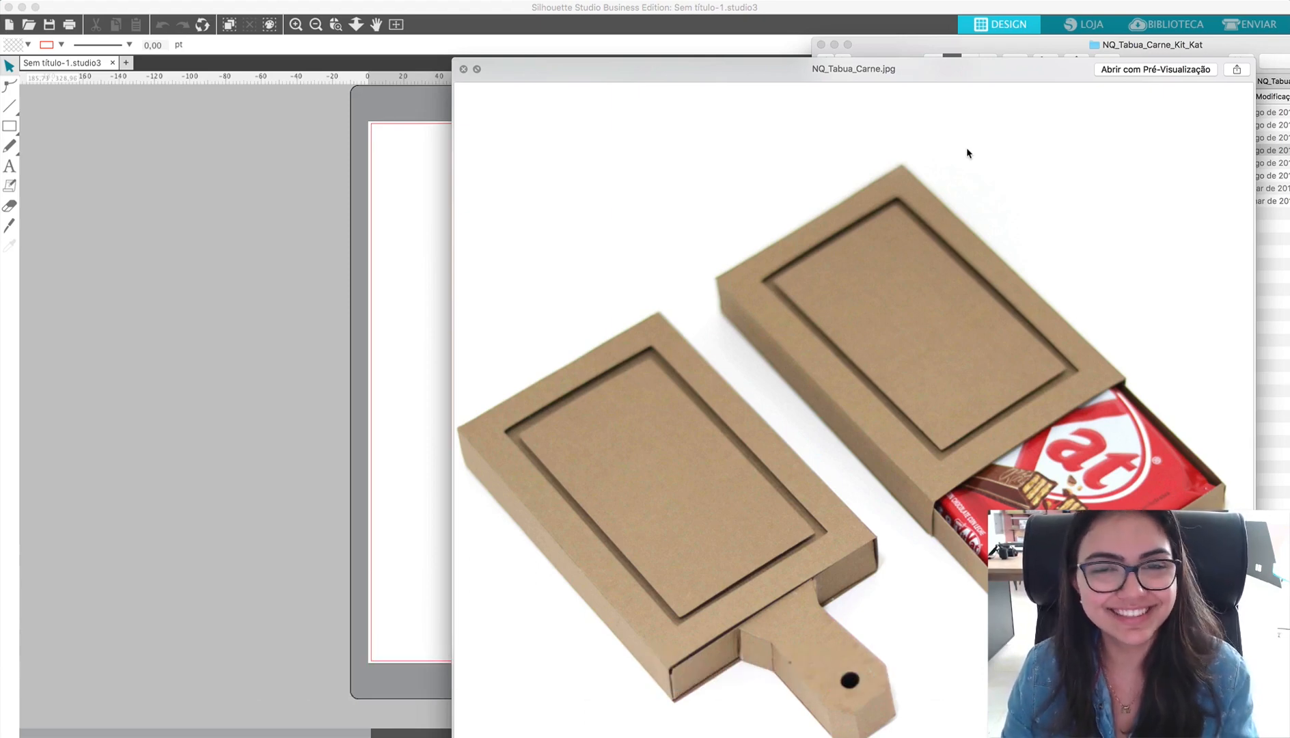
key("space")
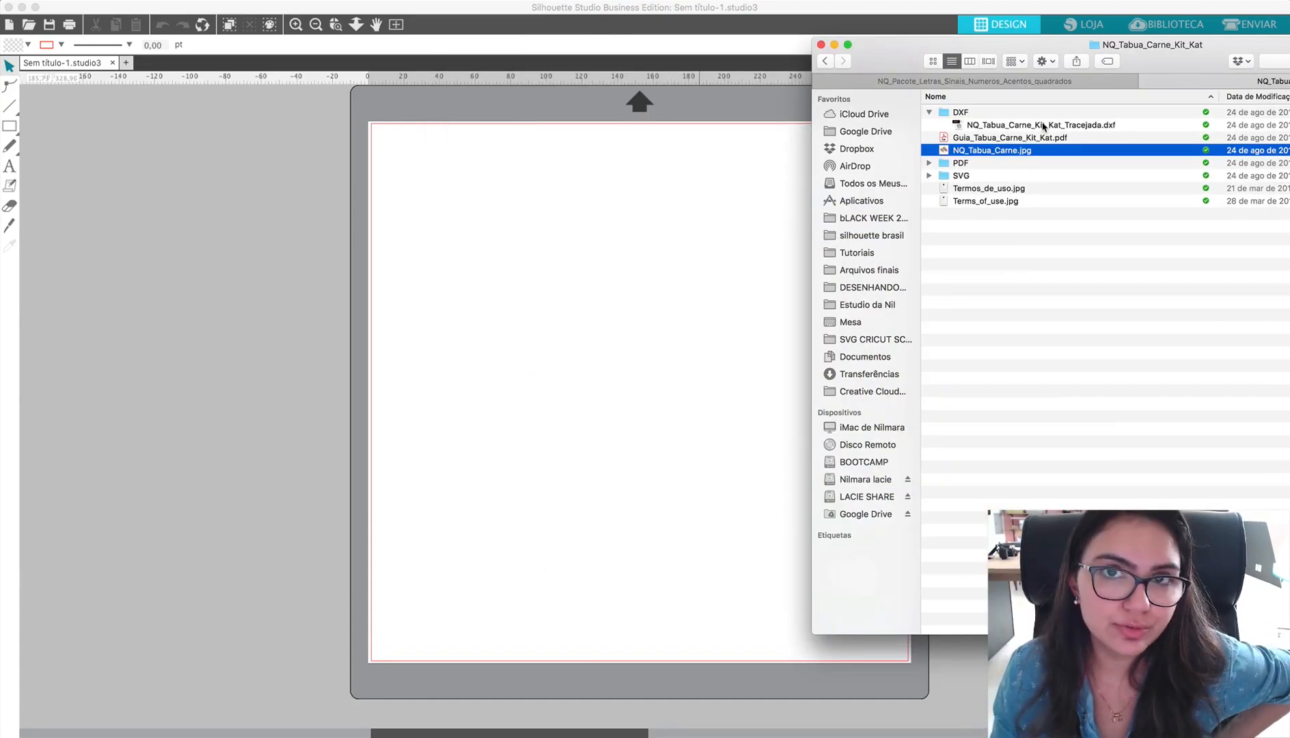
- Import NQ_Tabua_Carne_Kit_Kat_Tracejada.dxf into the Silhouette Studio document and move its pieces partly off the page's left side
left_click(1091, 126)
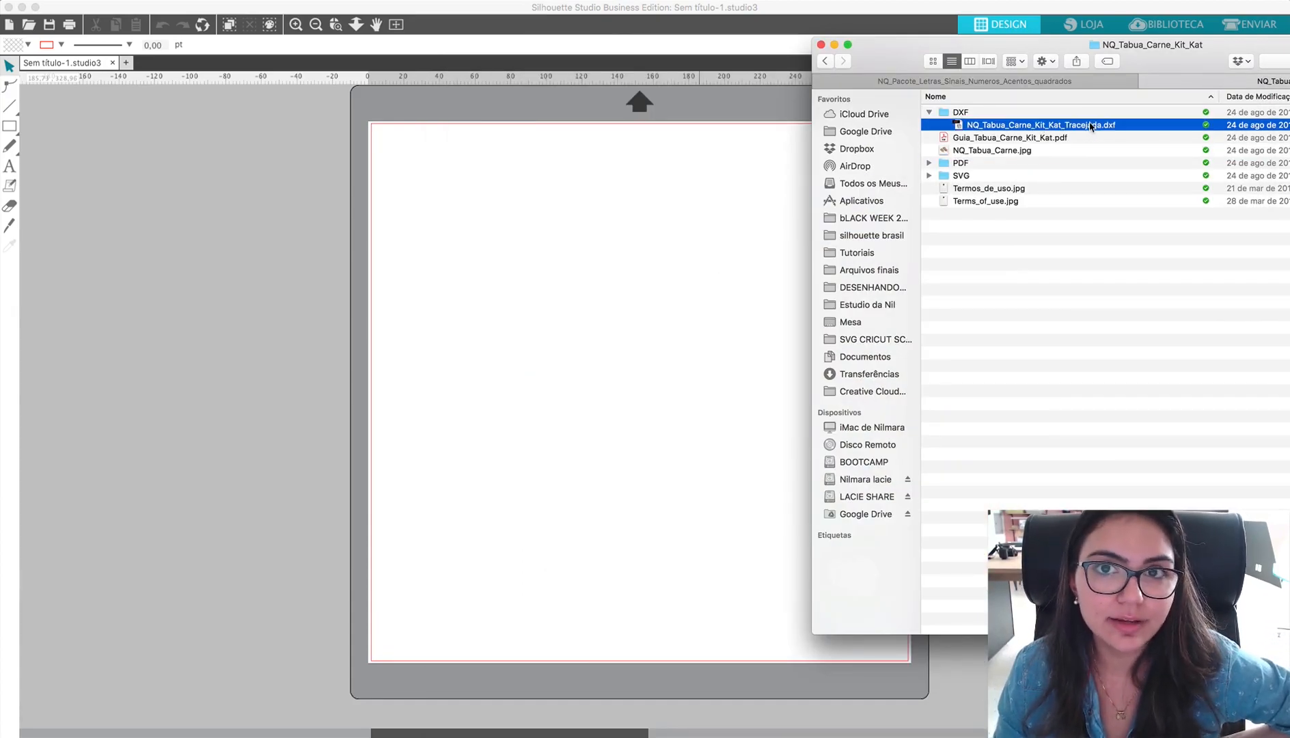
left_click_drag(1091, 126, 563, 299)
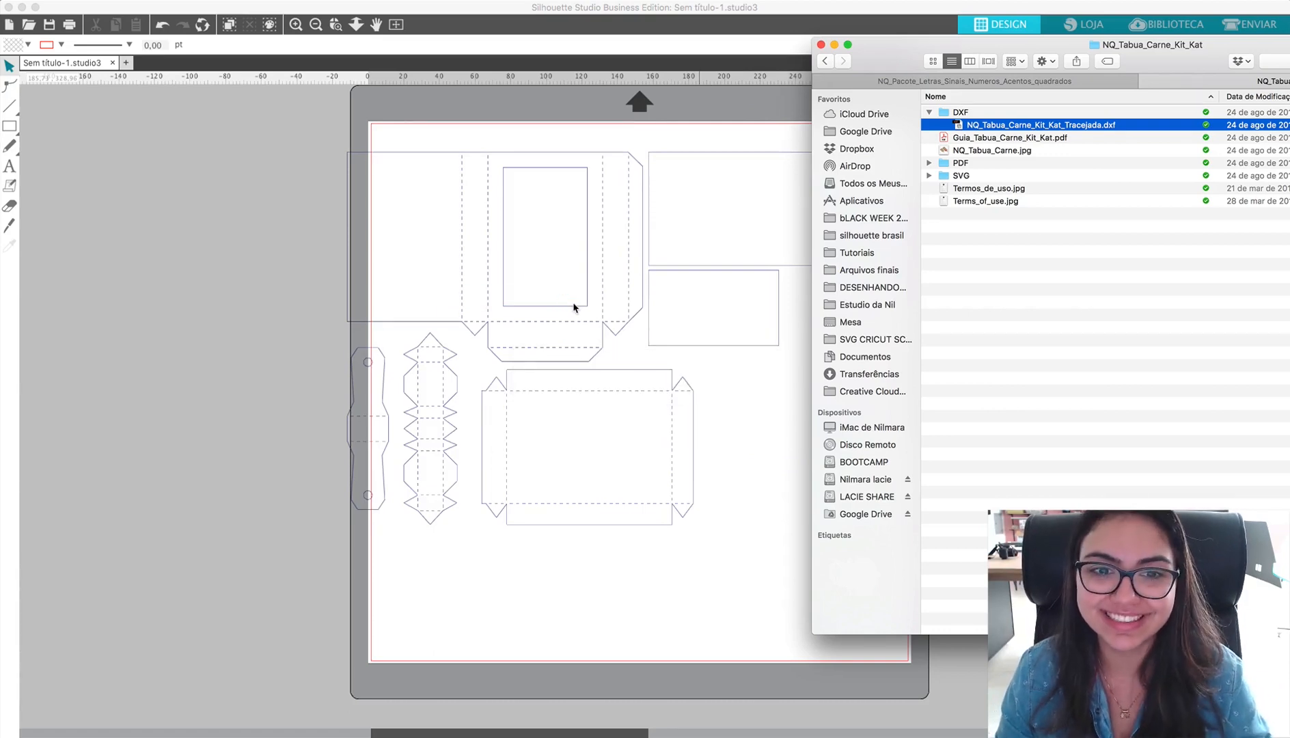
left_click(330, 571)
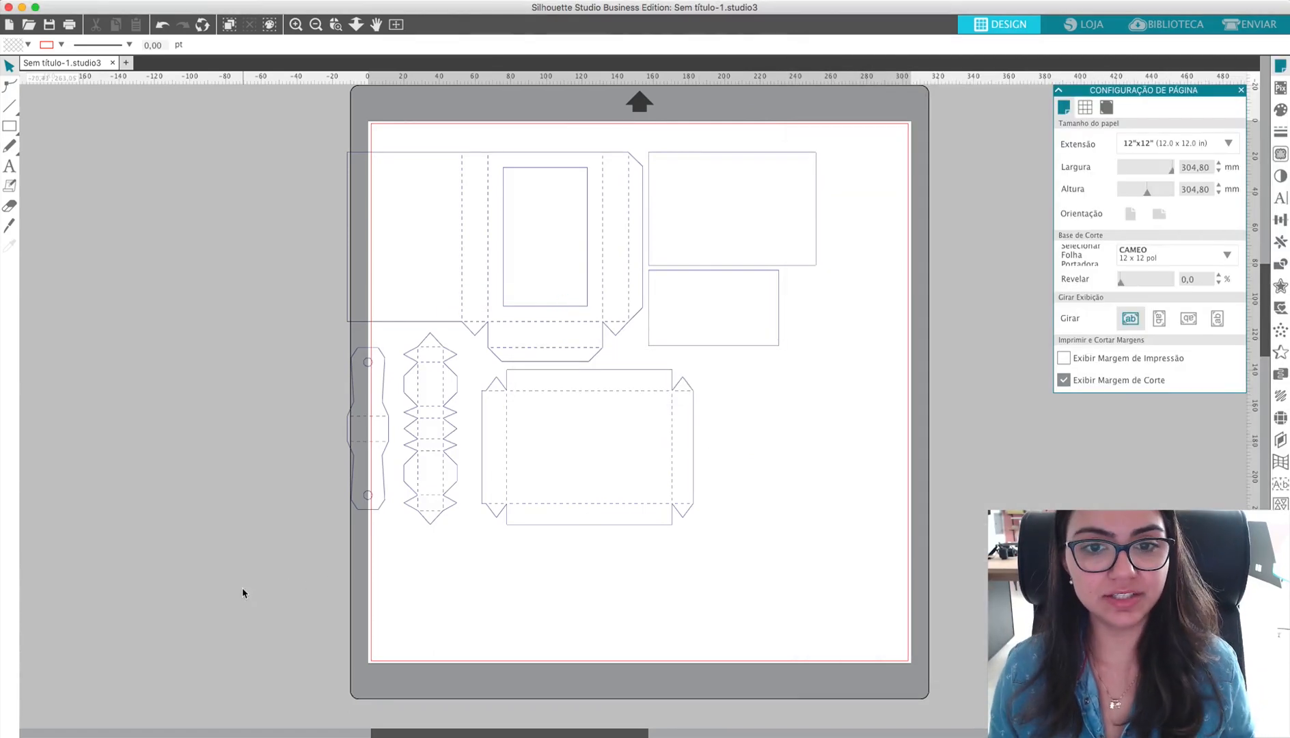
left_click_drag(241, 588, 357, 313)
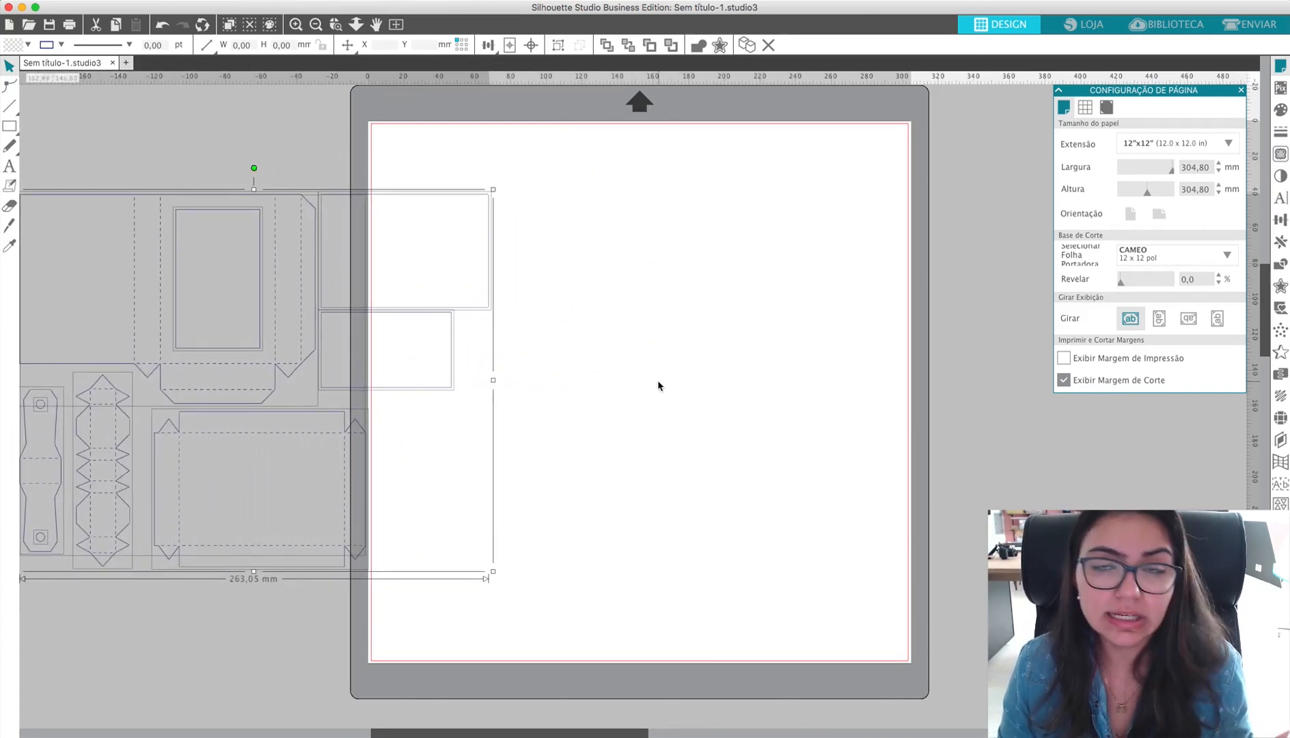
left_click(658, 386)
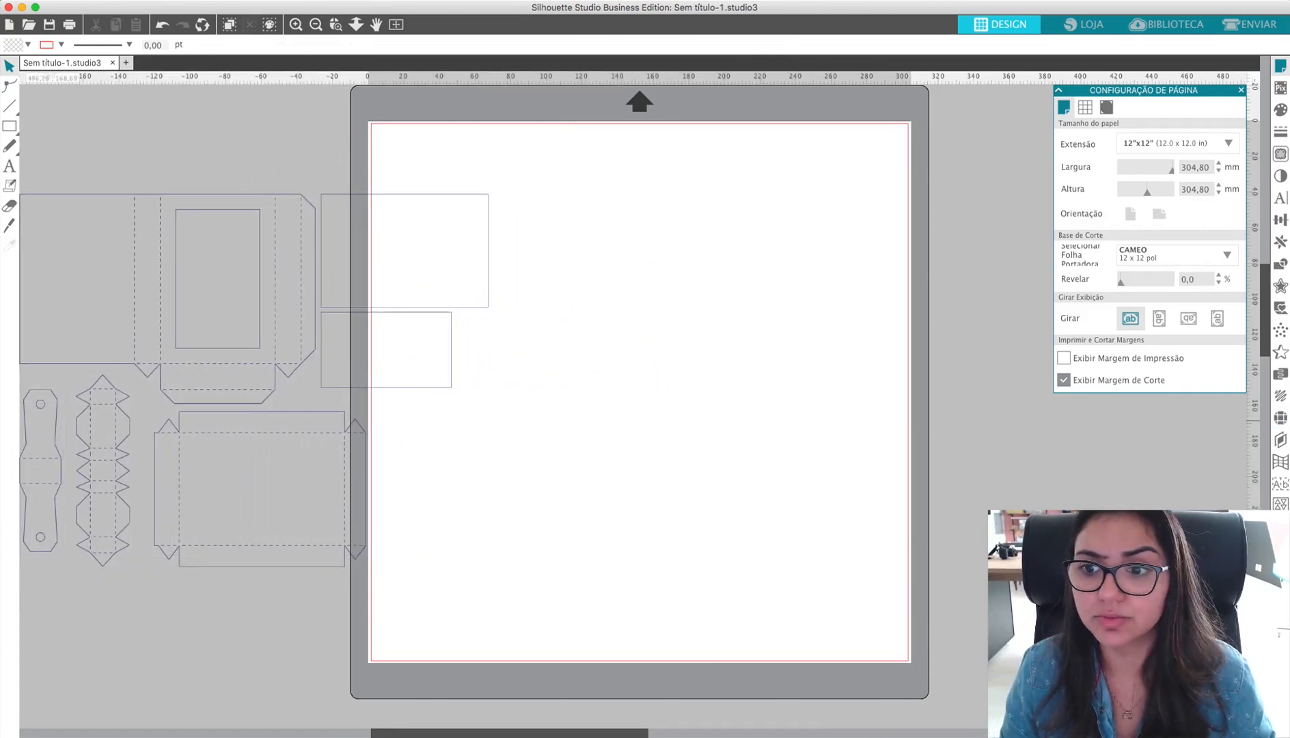
- Import NQ_Letra_Quadrada_X.dxf onto the page from the DXF folder of the NQ_Pacote_Letras_Sinais_Numeros_Acentos_quadrados package in Finder
key("super+Tab")
left_click(1023, 85)
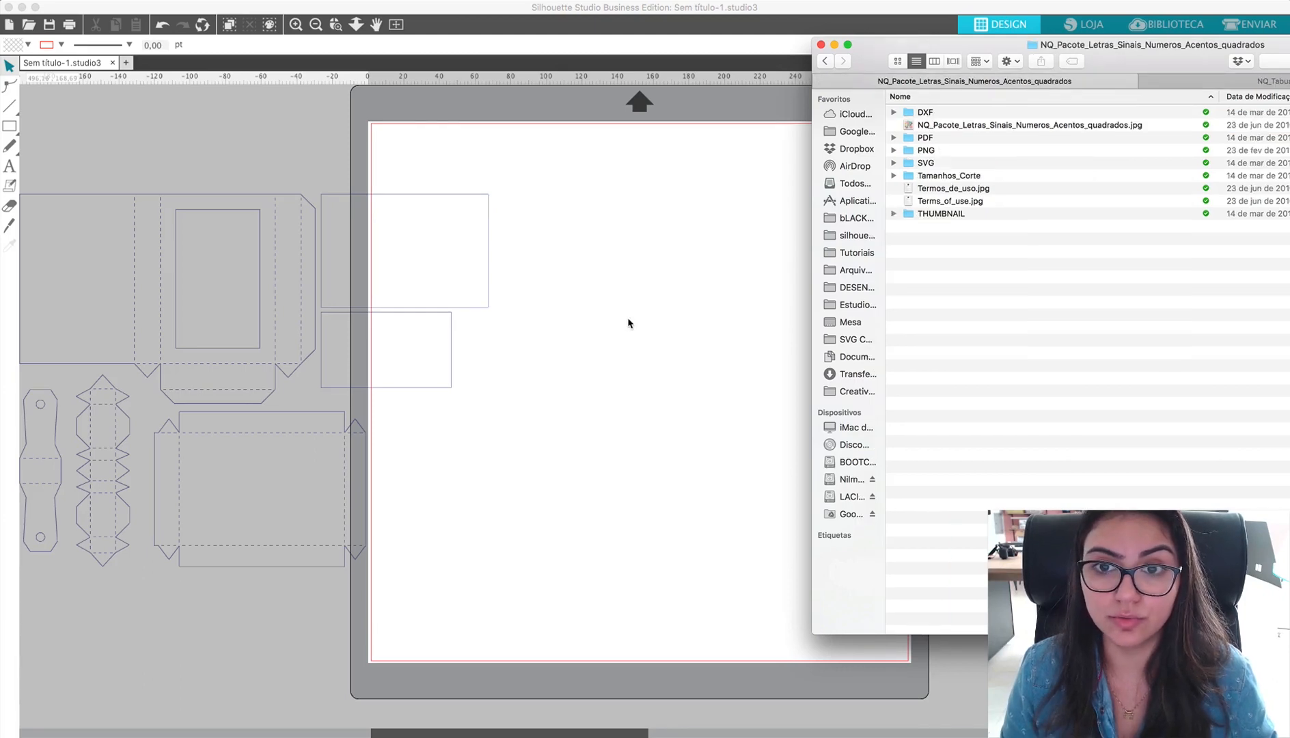
scroll(627, 321, "right", 3)
left_click(924, 114)
double_click(924, 113)
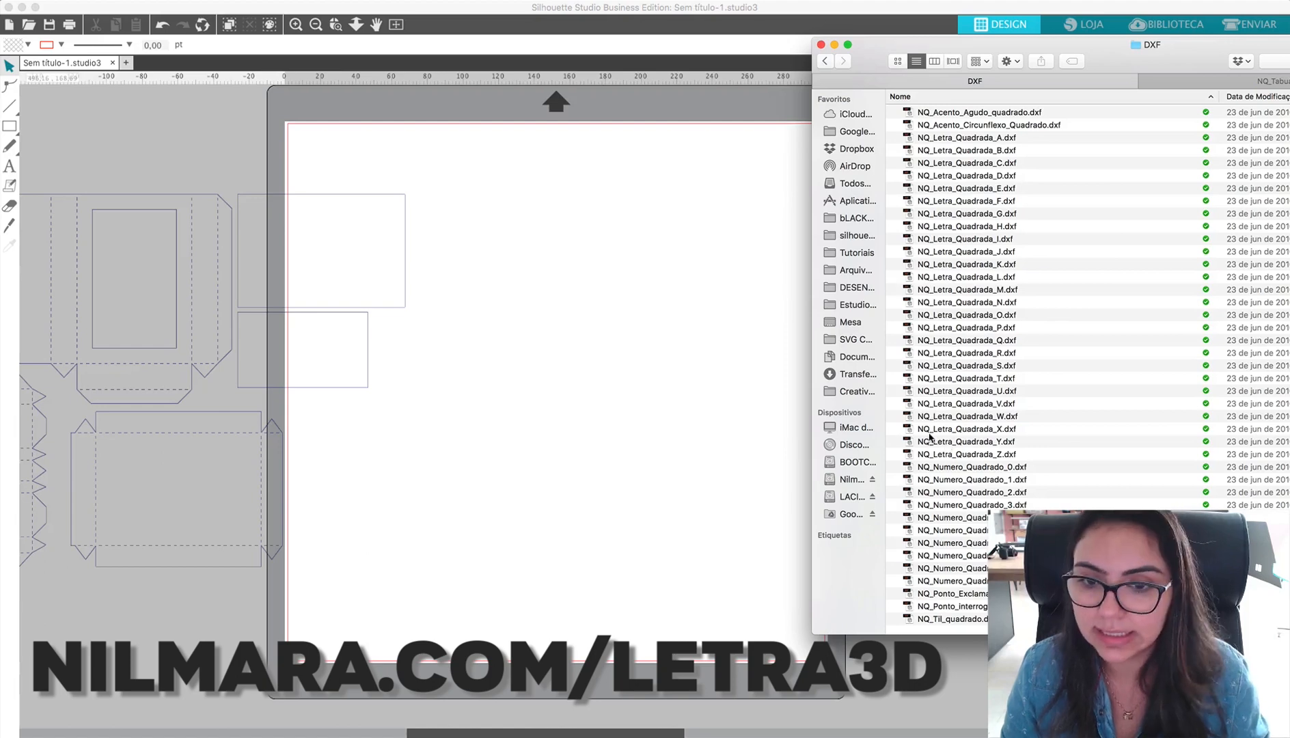
left_click_drag(972, 429, 676, 430)
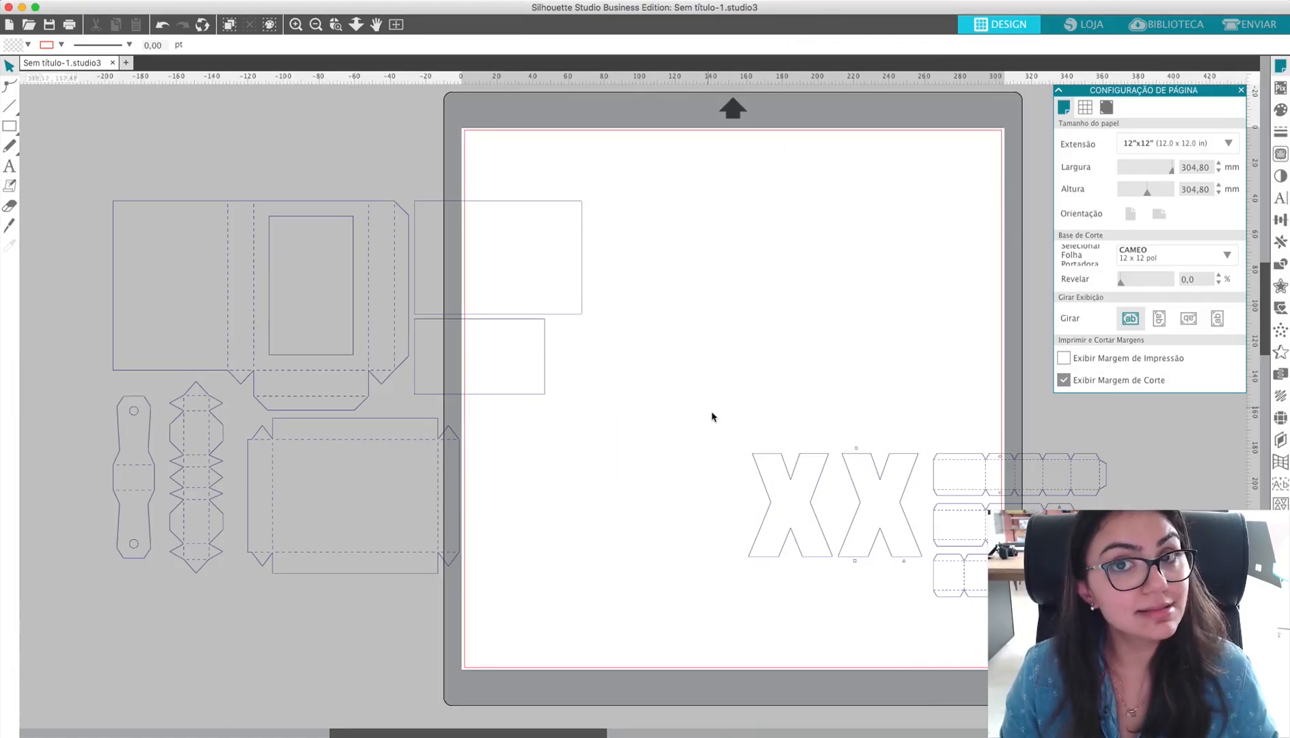
- Examine the dimensions of a single letter X and of the whole set of imported letter pieces
left_click_drag(716, 397, 793, 593)
left_click(716, 392)
left_click_drag(704, 389, 806, 626)
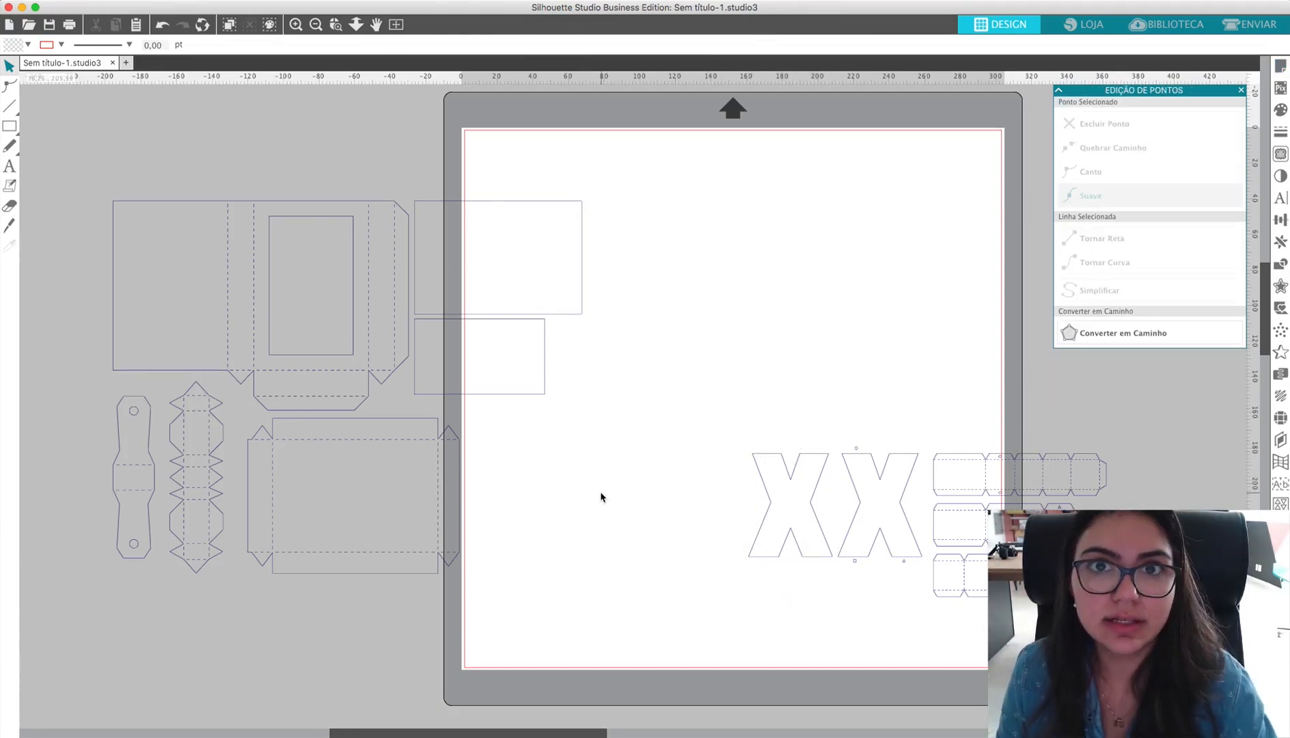
left_click(858, 505)
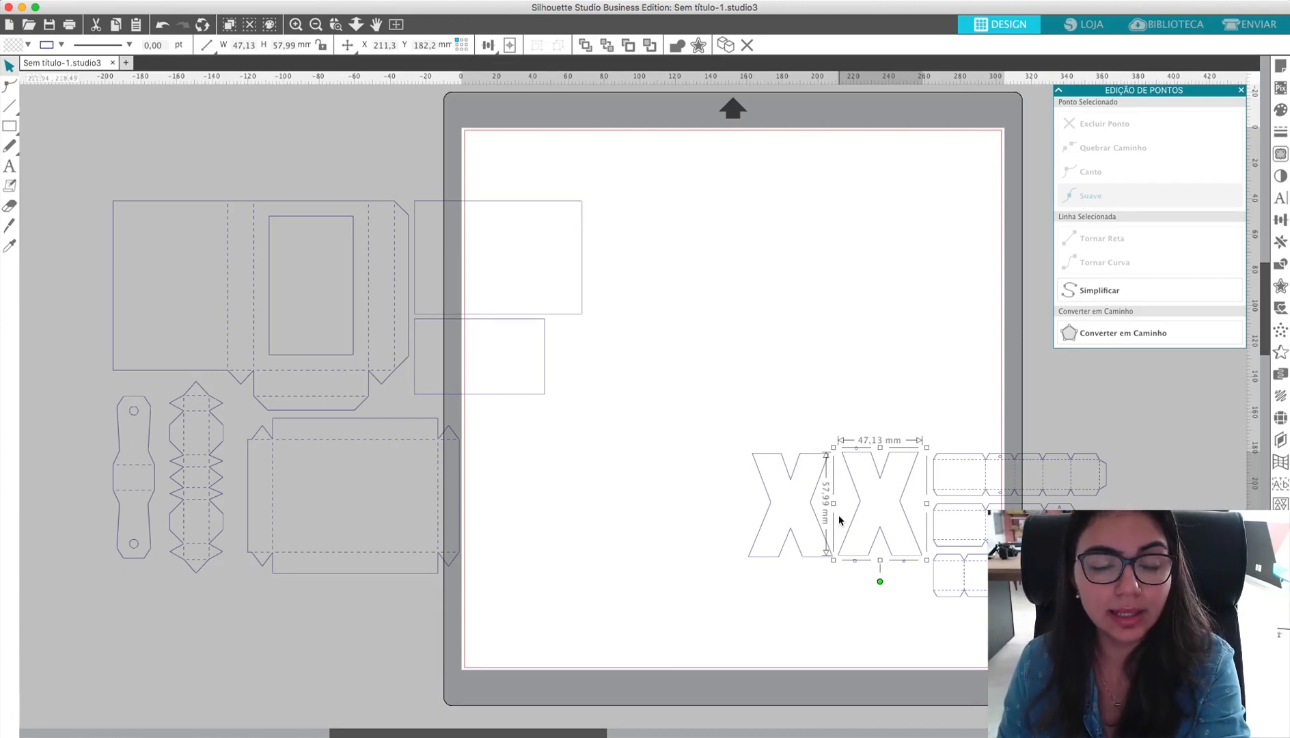
mouse_move(679, 412)
left_mouse_down()
mouse_move(1177, 660)
mouse_move(716, 449)
mouse_move(698, 420)
left_mouse_up()
scroll(1176, 660, "left", 1)
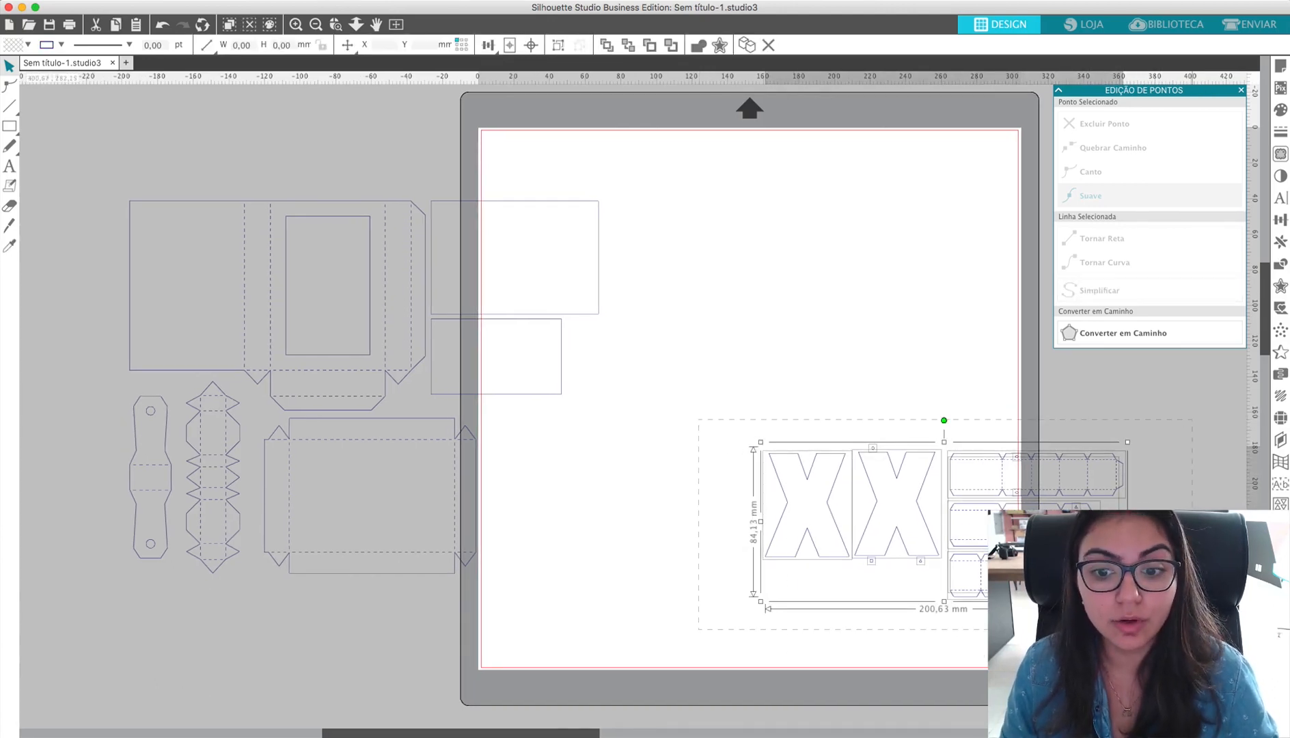
scroll(698, 420, "right", 5)
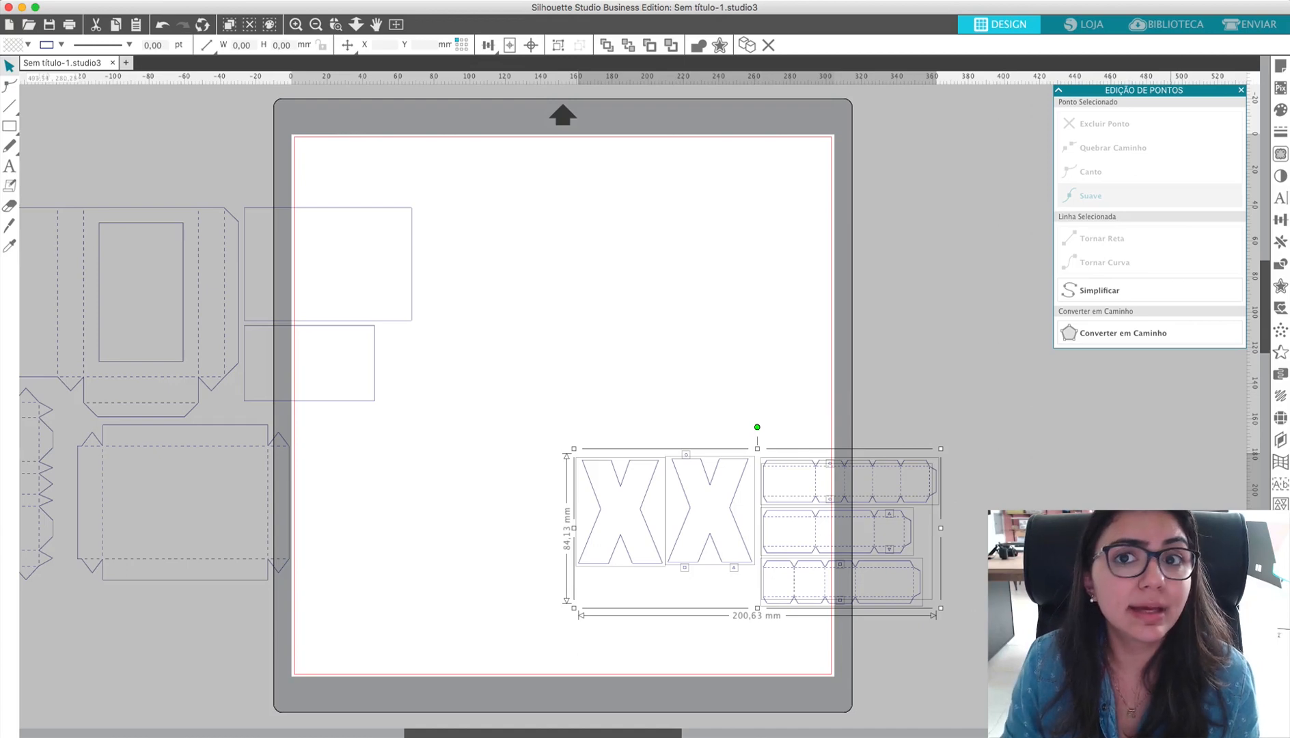
scroll(1171, 634, "left", 4)
left_click(1130, 630)
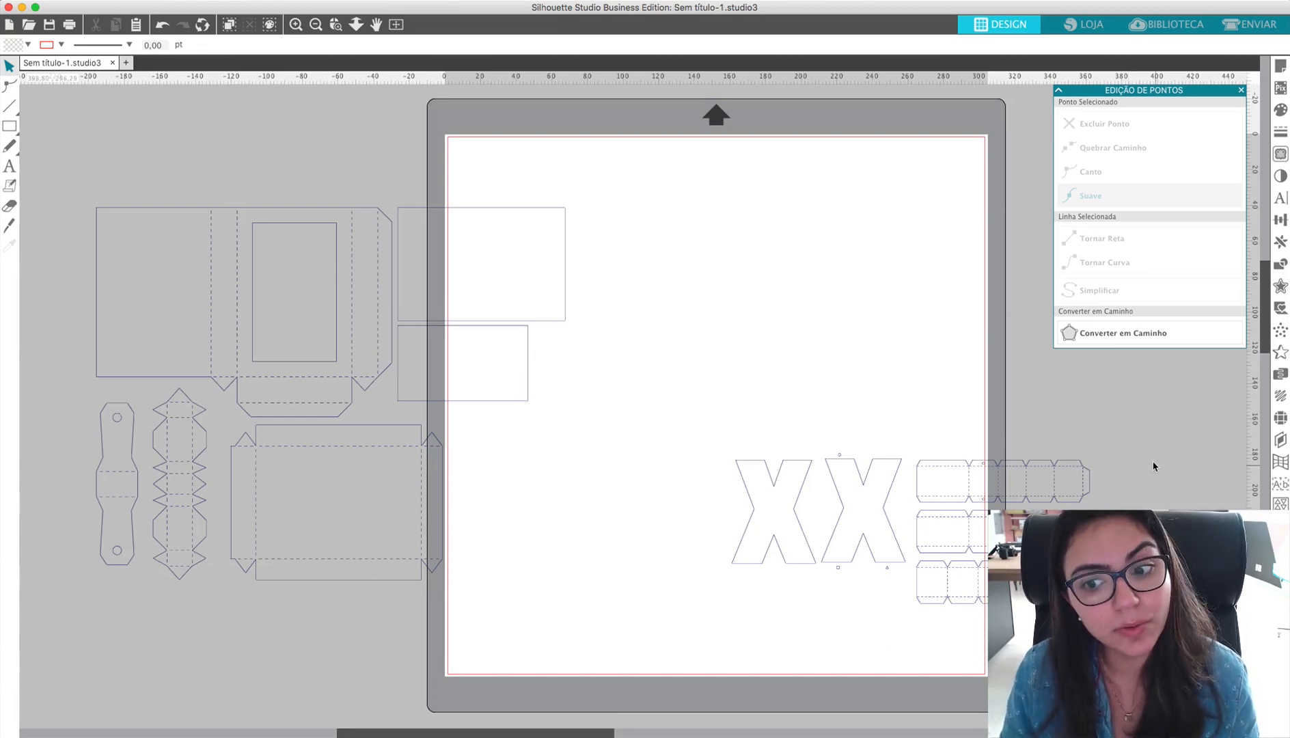
- Group all the letter X pieces and move them up to the page's upper edge
left_click_drag(1134, 440, 671, 657)
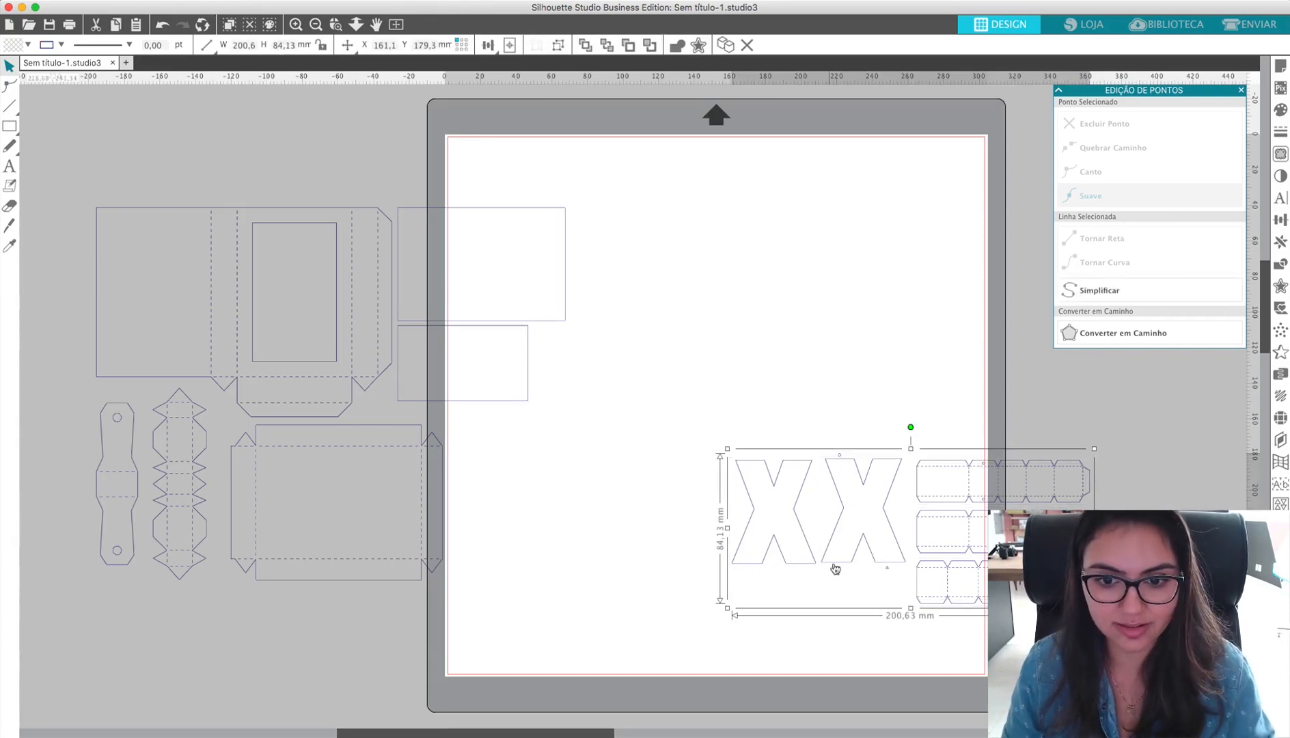
left_click_drag(840, 566, 846, 245)
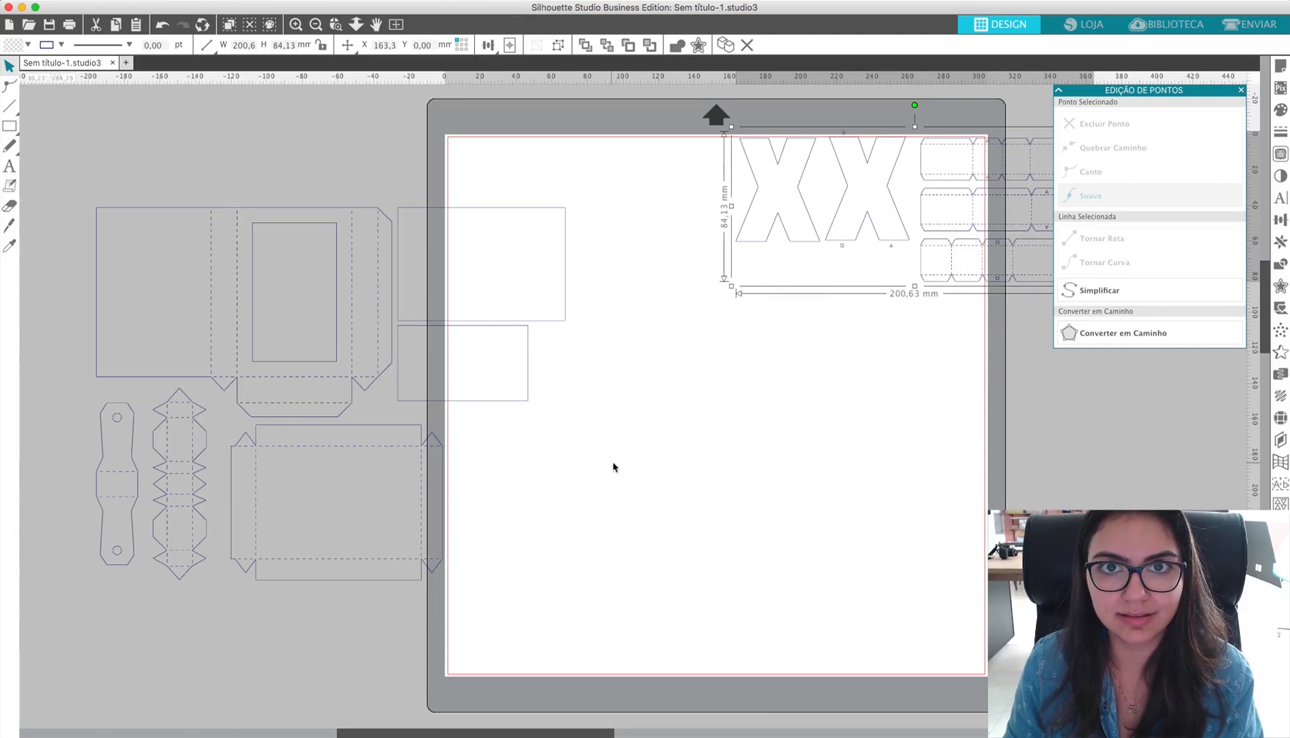
left_click(660, 469)
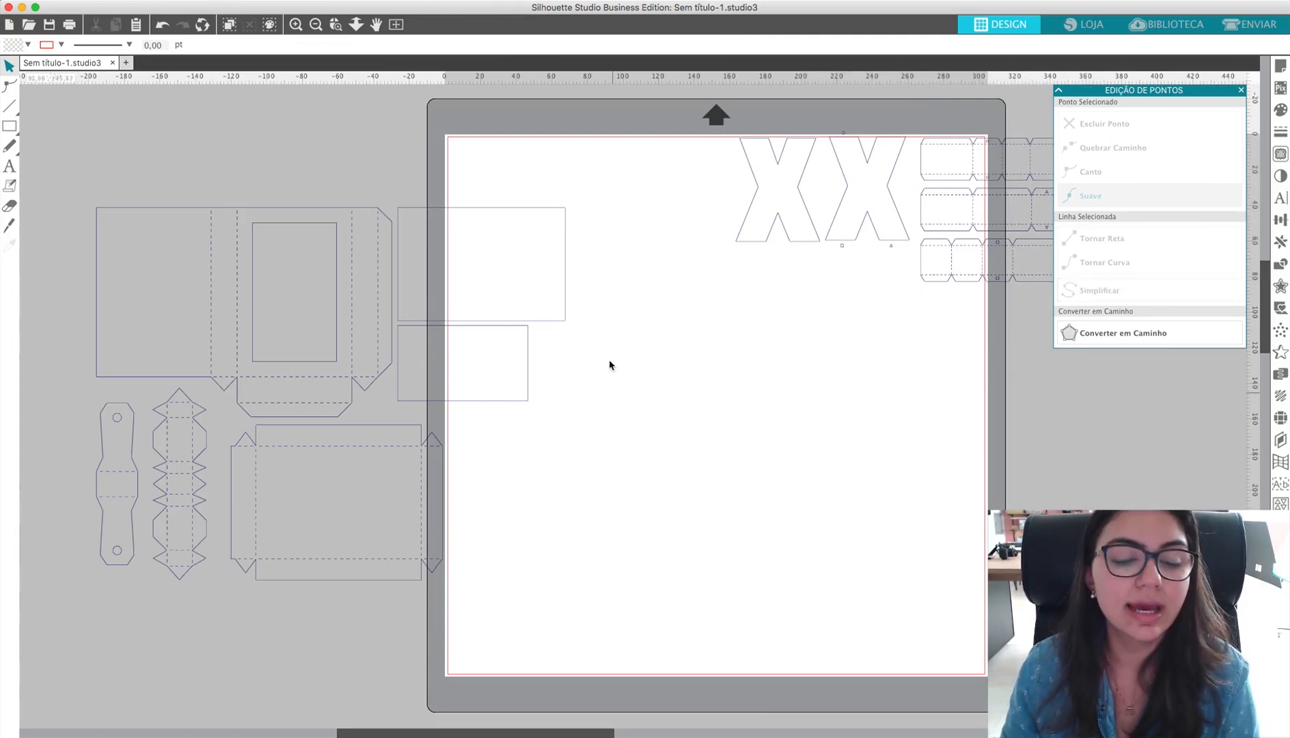
- Group the cutting board box pieces and move them up beside the page to clear the work area
left_click_drag(625, 150, 63, 642)
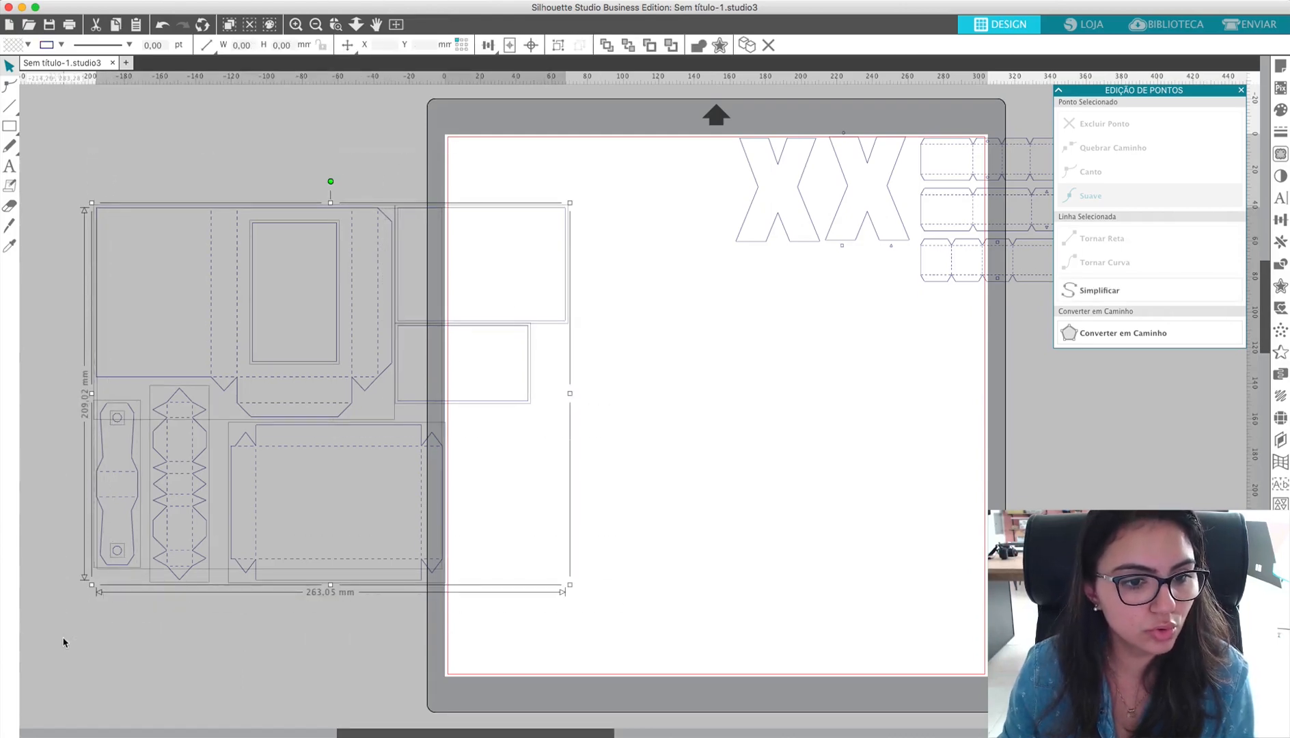
left_click(446, 628)
left_click_drag(420, 580, 412, 286)
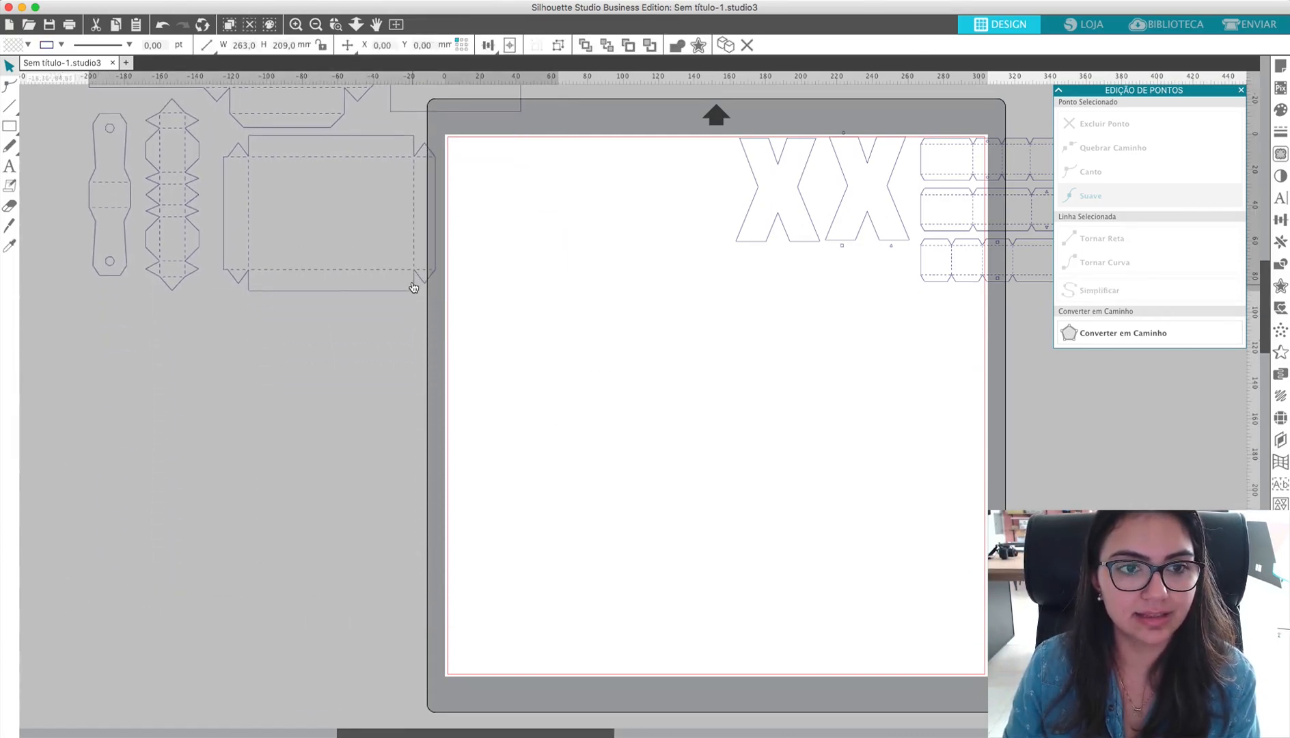
left_click(552, 498)
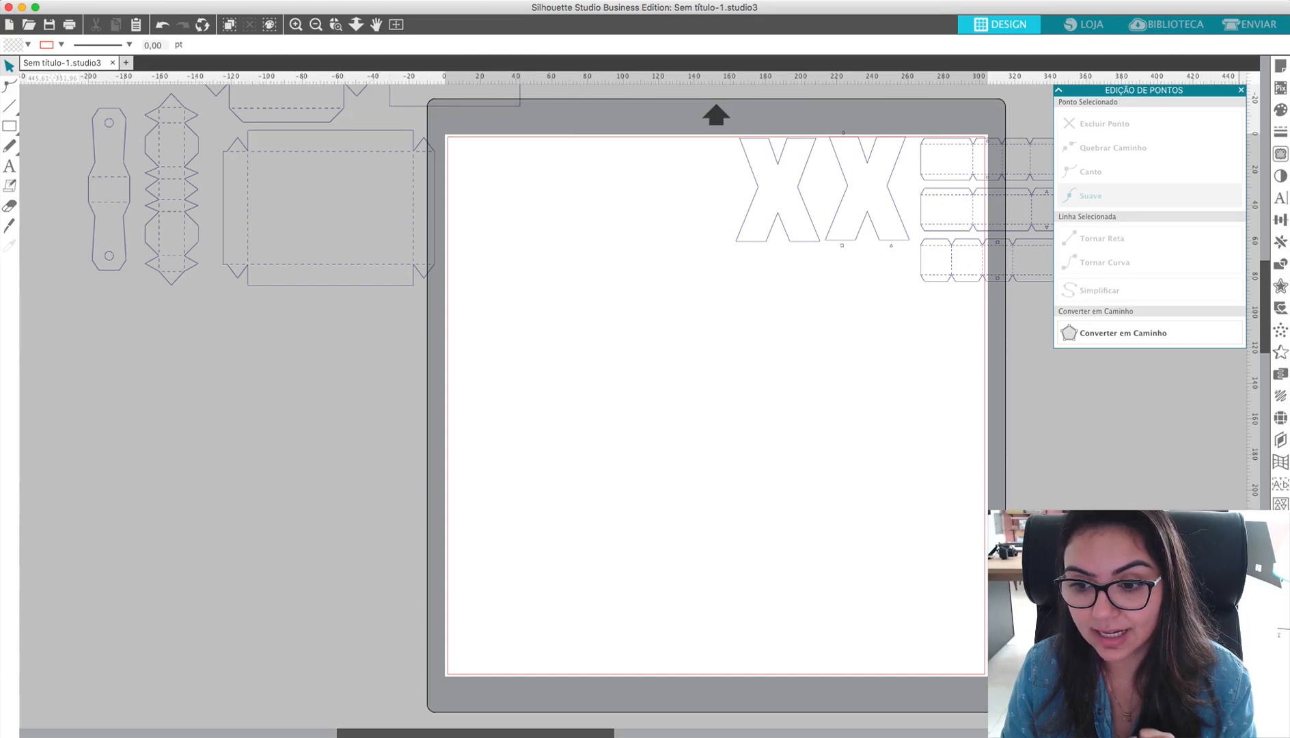
- Switch the DXF opening option in the import preferences to Encaixar na página and back to Centrado, and confirm
left_click(1280, 726)
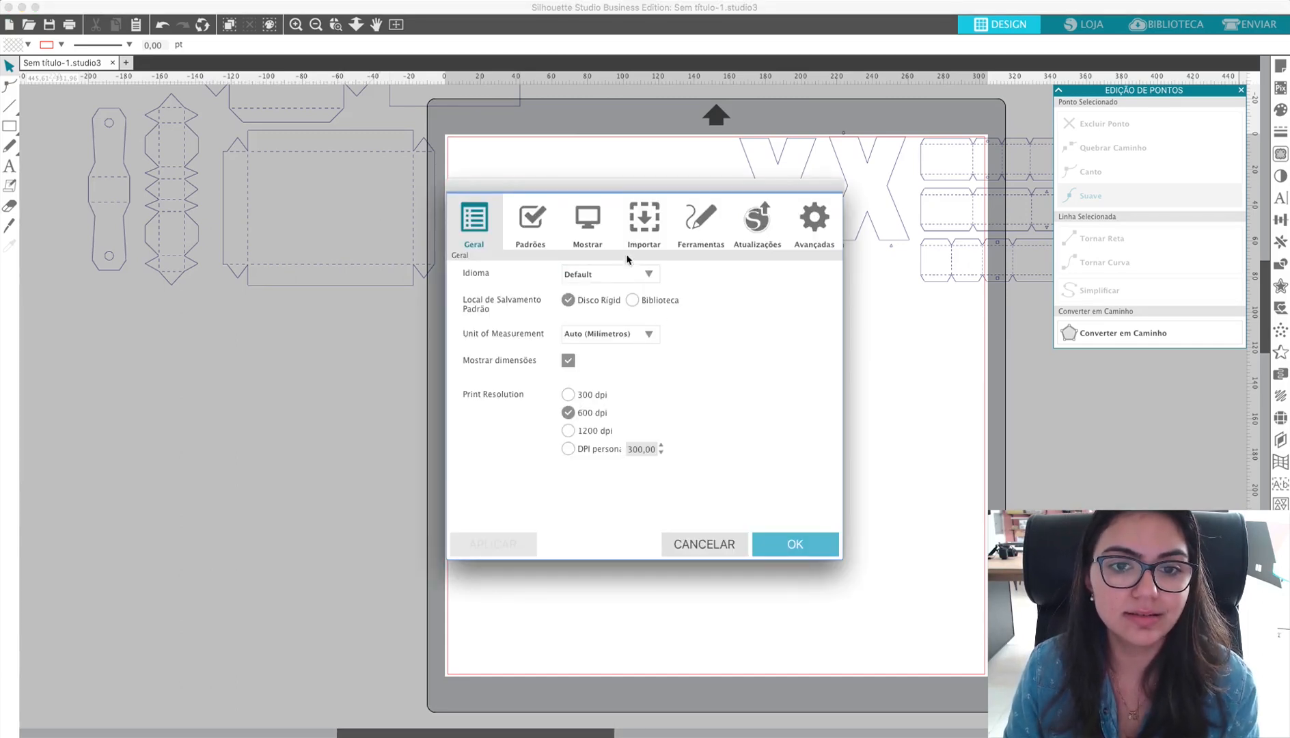
left_click(646, 226)
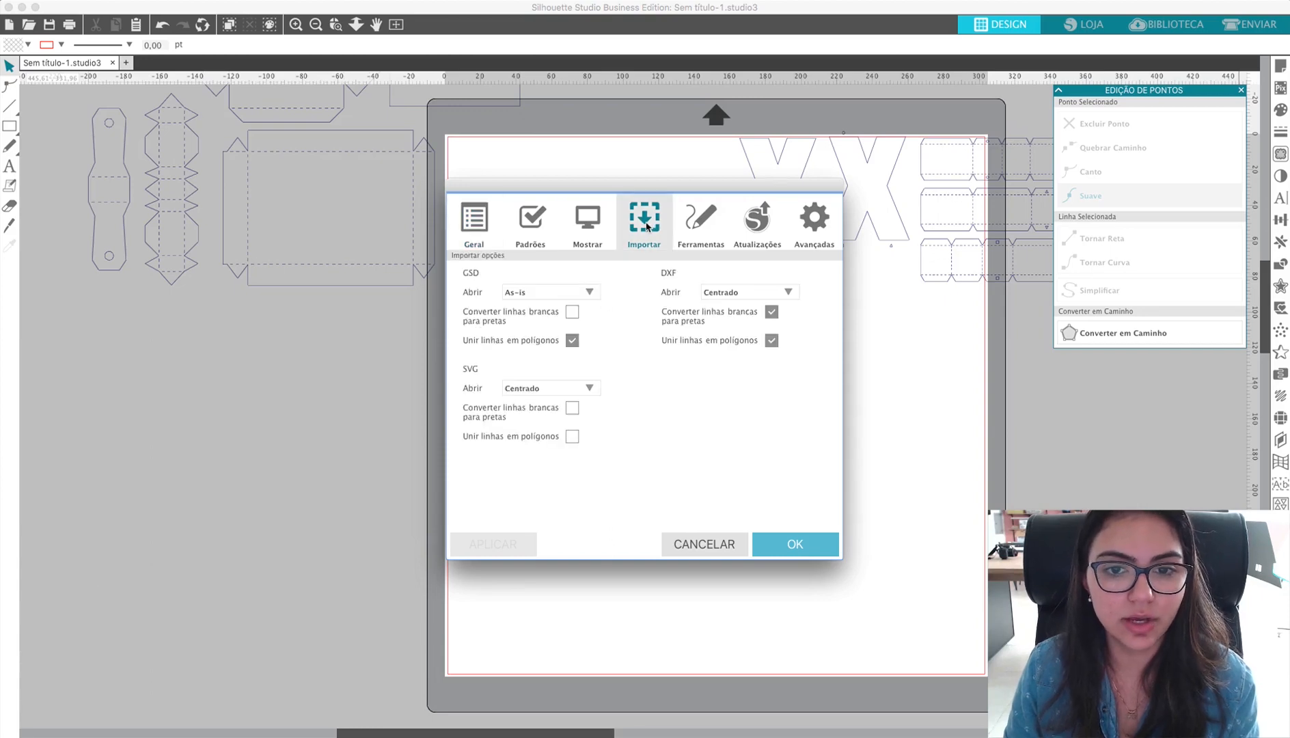
left_click(749, 291)
left_click(739, 342)
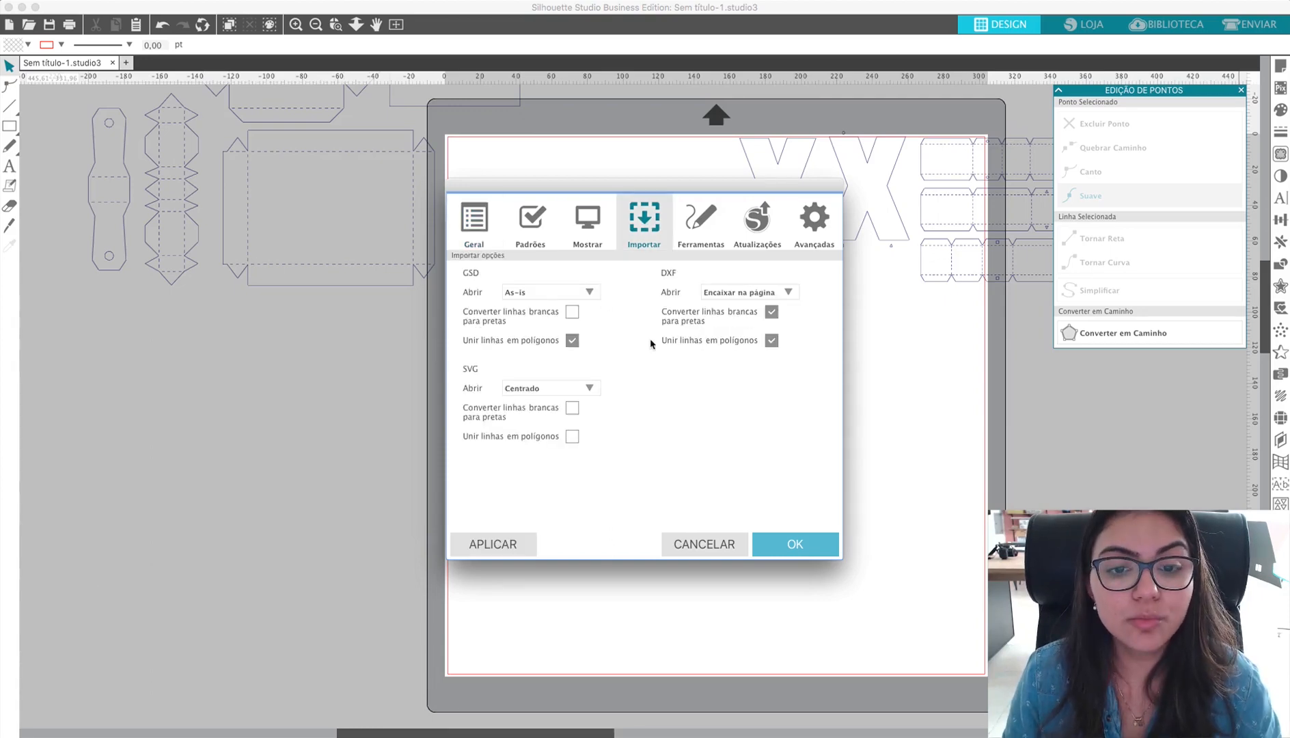
left_click(731, 292)
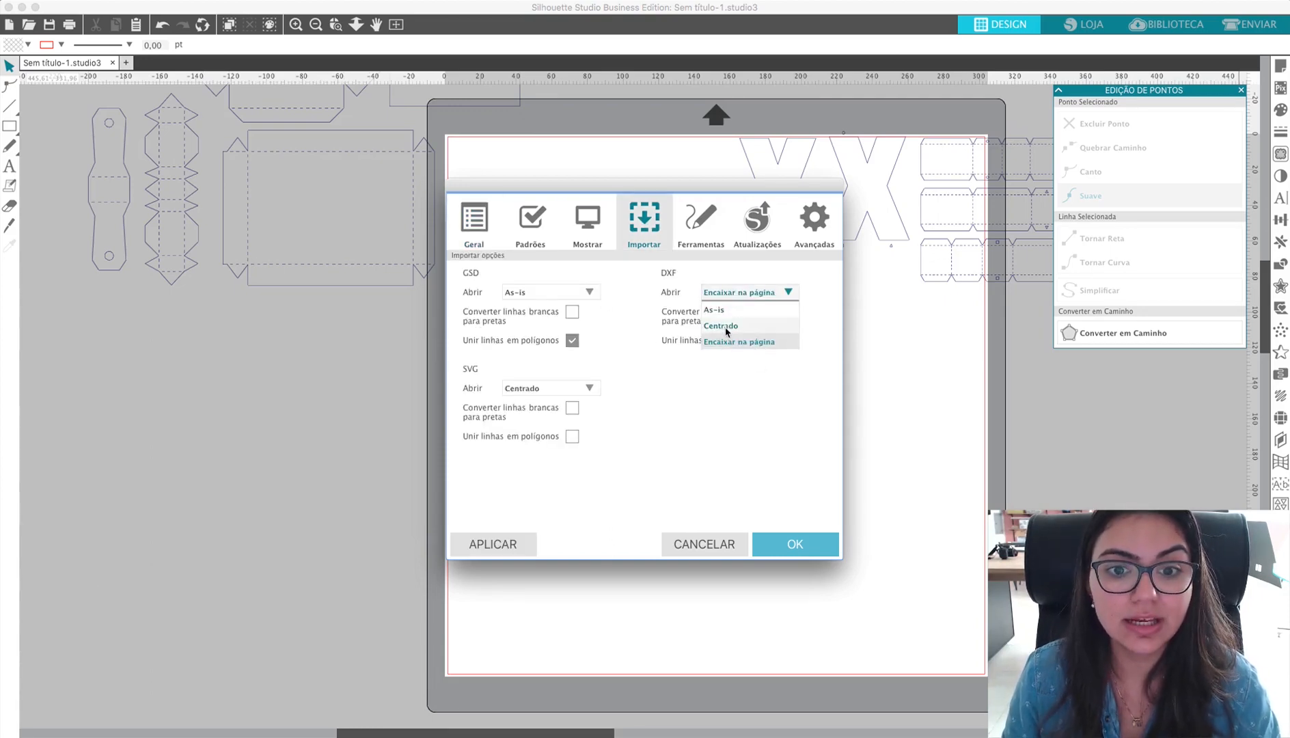
left_click(727, 327)
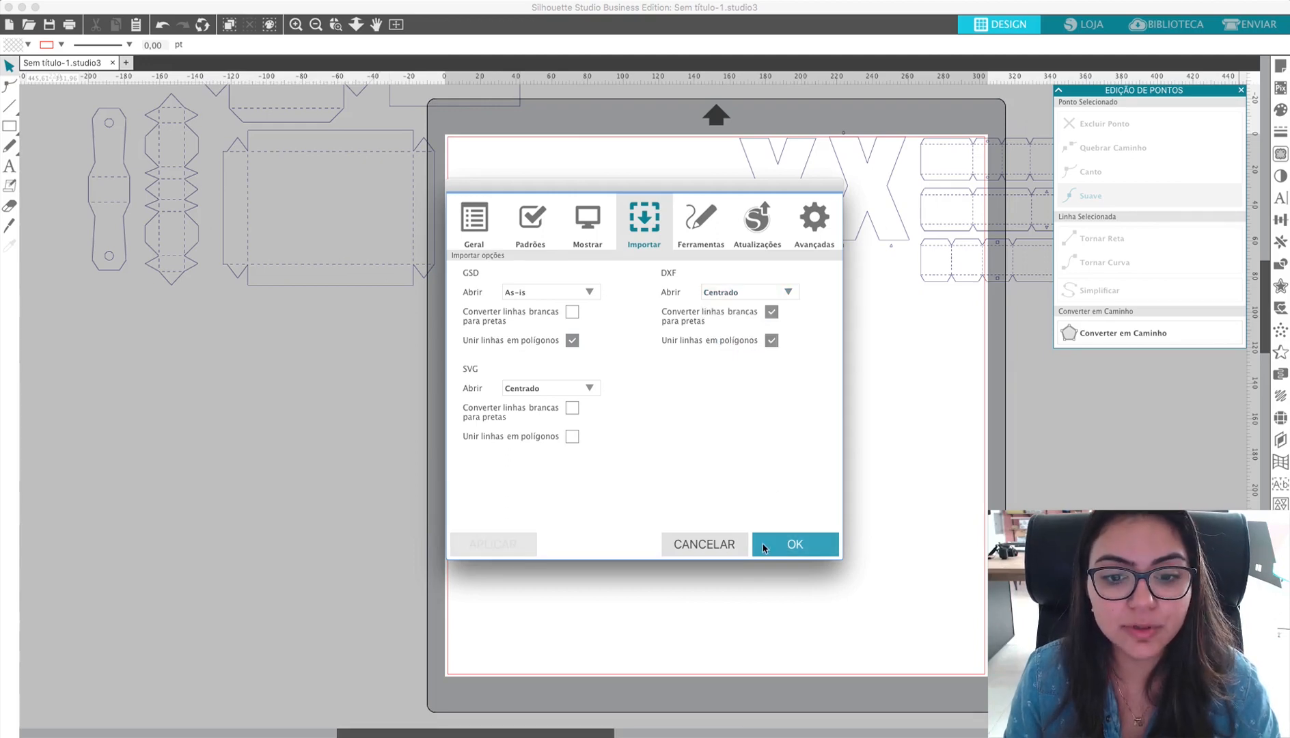
left_click(781, 549)
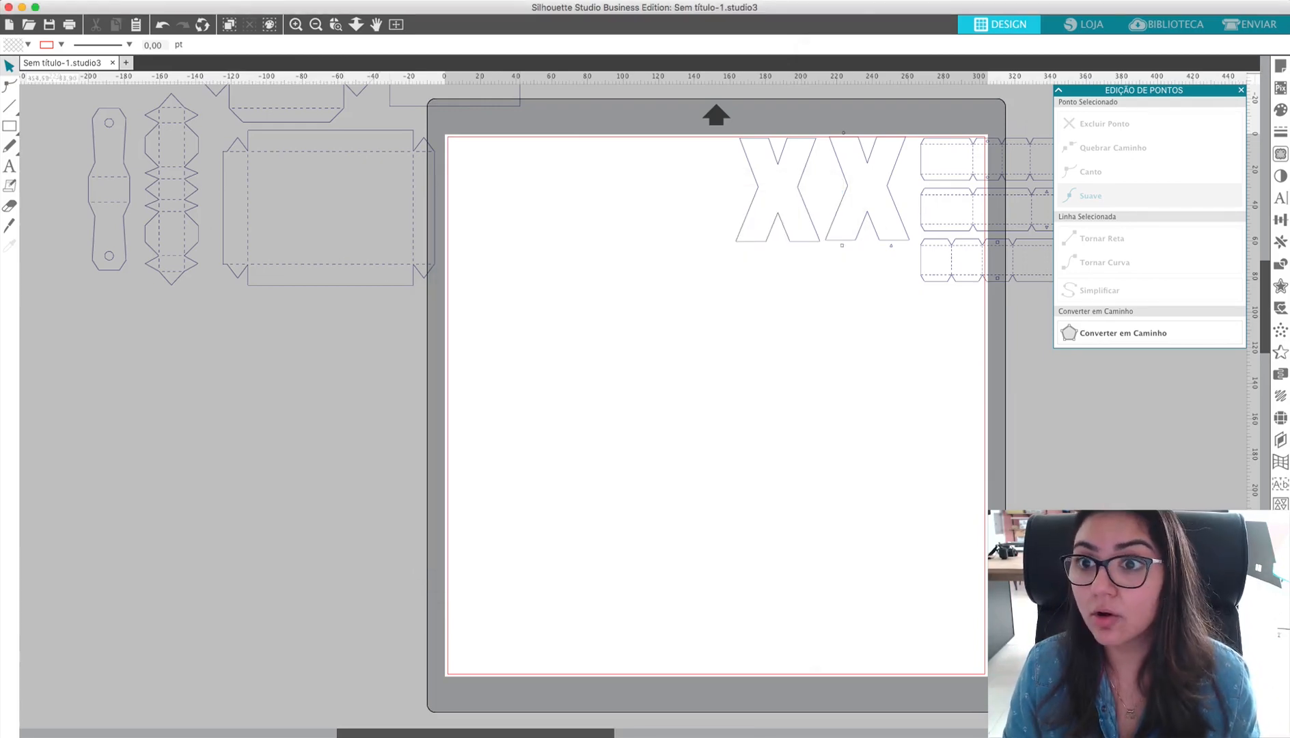
- Import NQ_Letra_Quadrada_X.dxf from Finder onto the page again and select all of its new pieces
key("super+Tab")
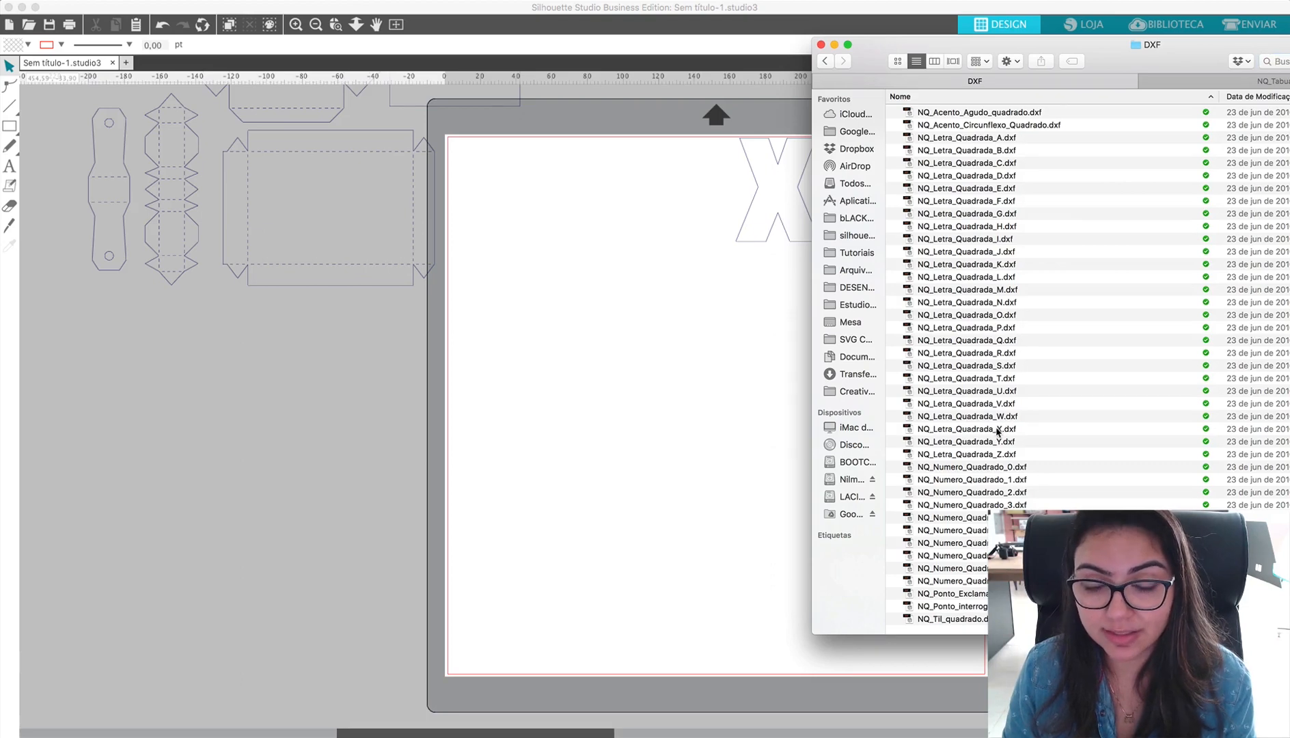
left_click_drag(998, 431, 719, 508)
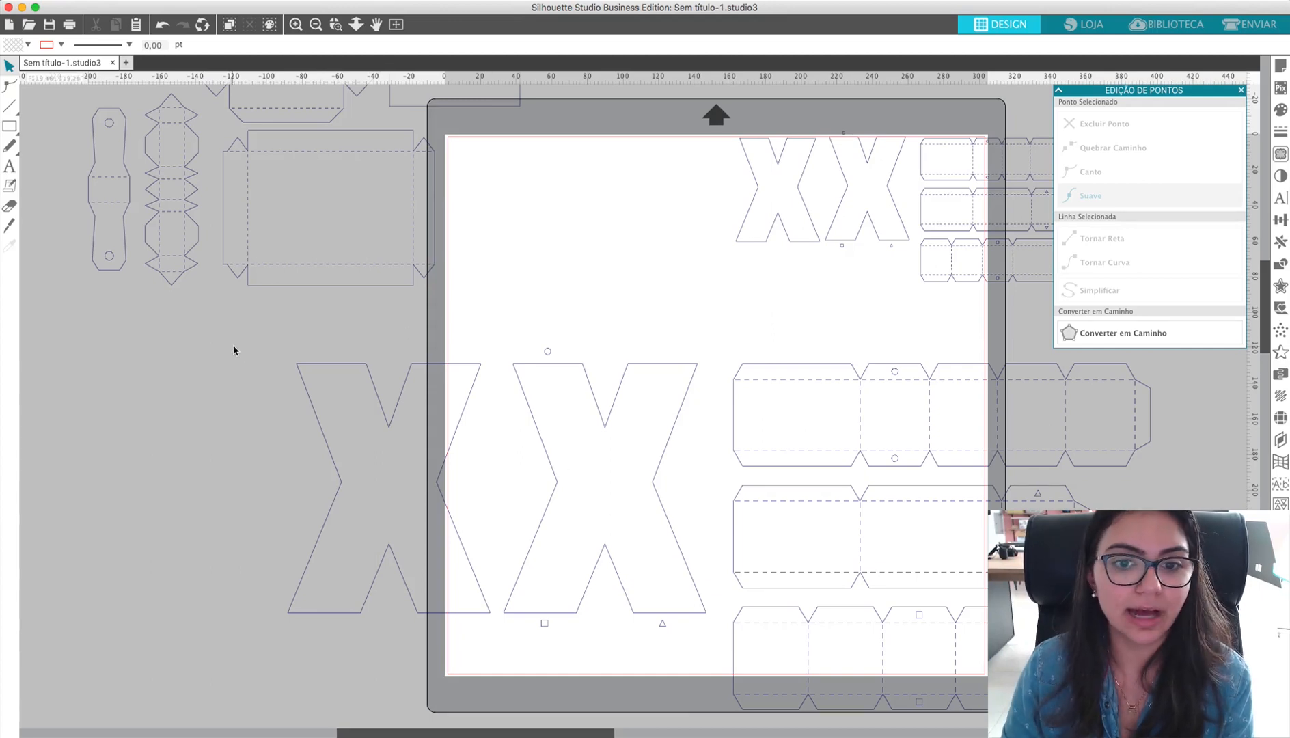
left_click_drag(236, 348, 1162, 721)
- Place a second copy of the cutting board box pieces on the page below the letters and select all of them
left_click_drag(625, 538, 693, 606)
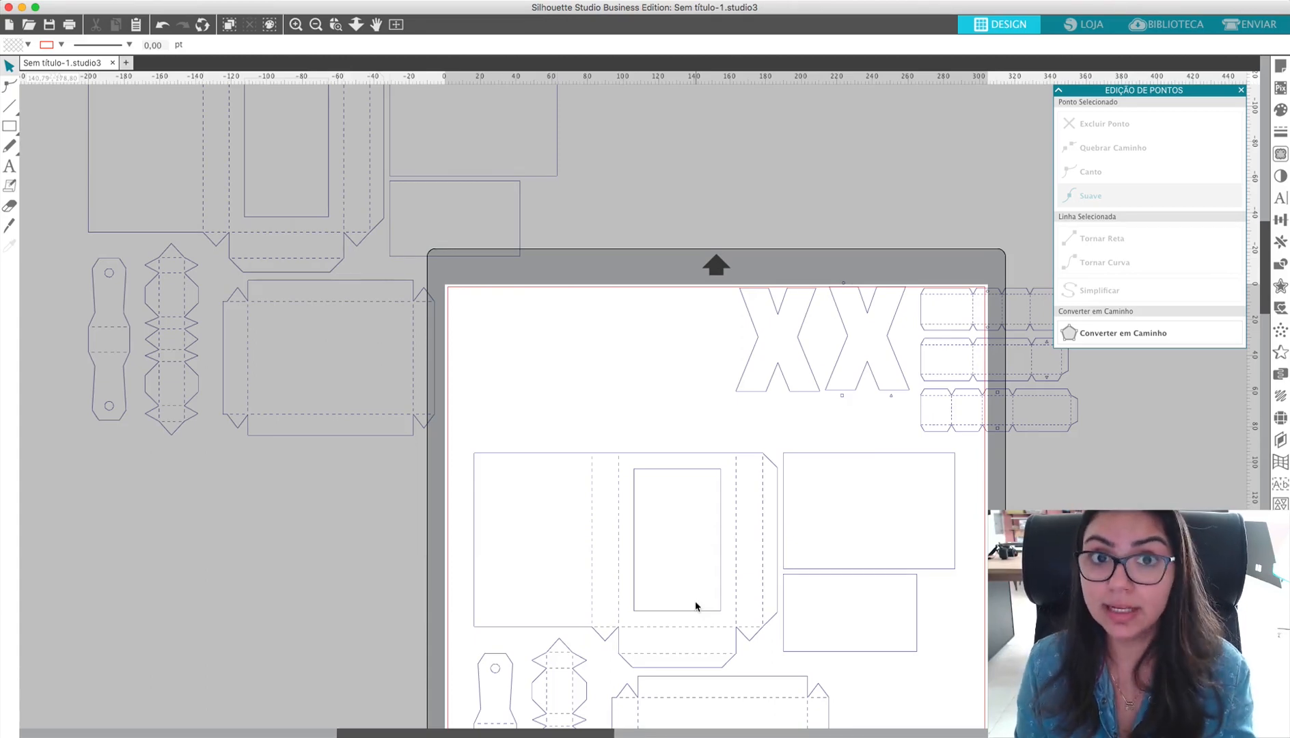
scroll(694, 601, "down", 3)
left_click_drag(437, 356, 902, 700)
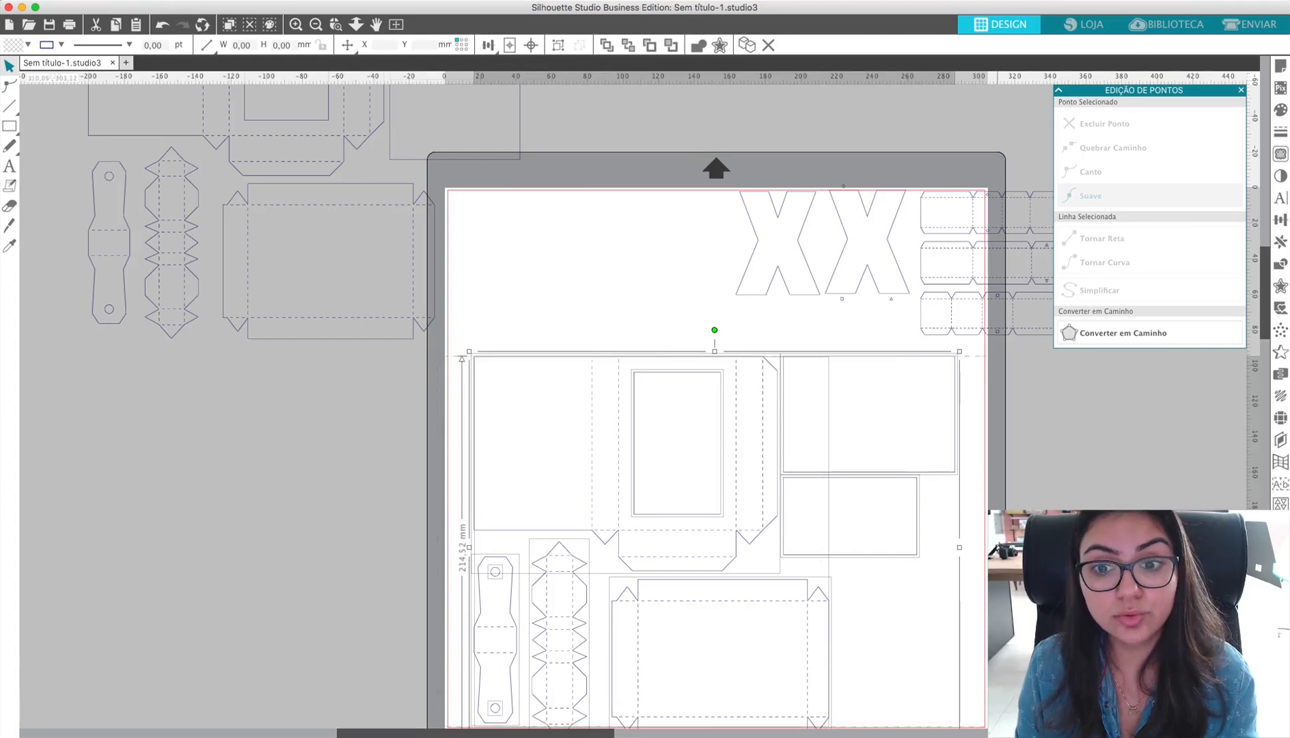